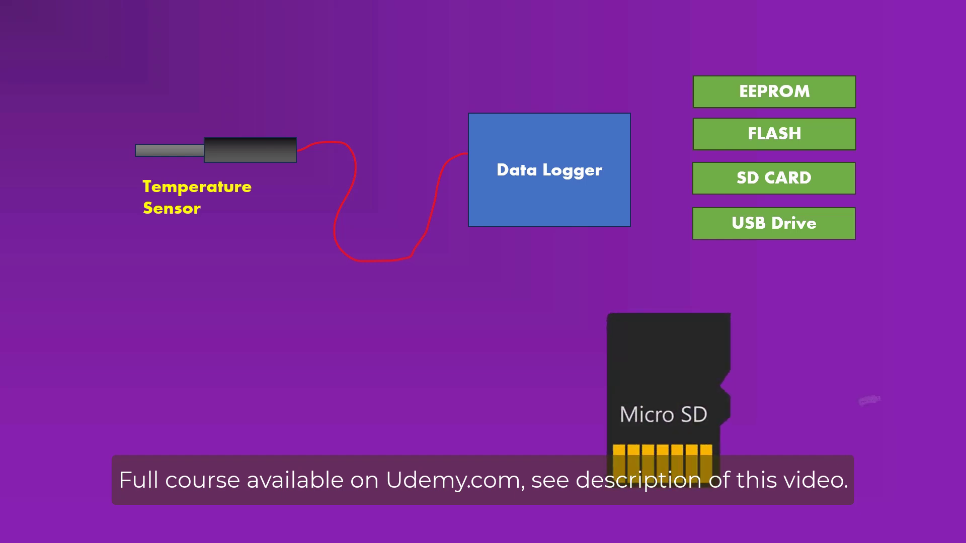
# Step: Advance the slideshow past the storage diagram to the time table and Ambient Temperature chart slide
pyautogui.click(406, 116)
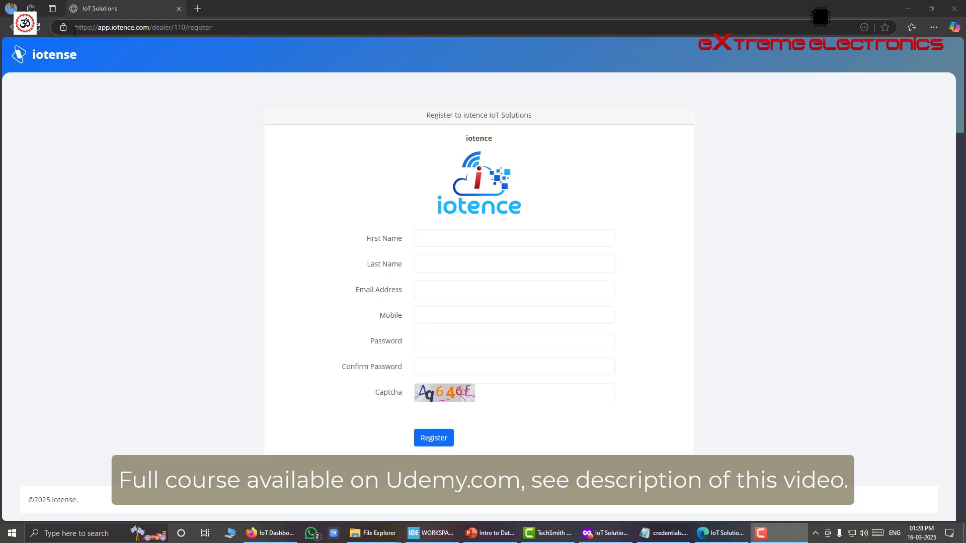
# Step: Select the registration page address, then step through First Name, Last Name, Email, Mobile and Password fields
pyautogui.click(214, 32)
pyautogui.click(130, 386)
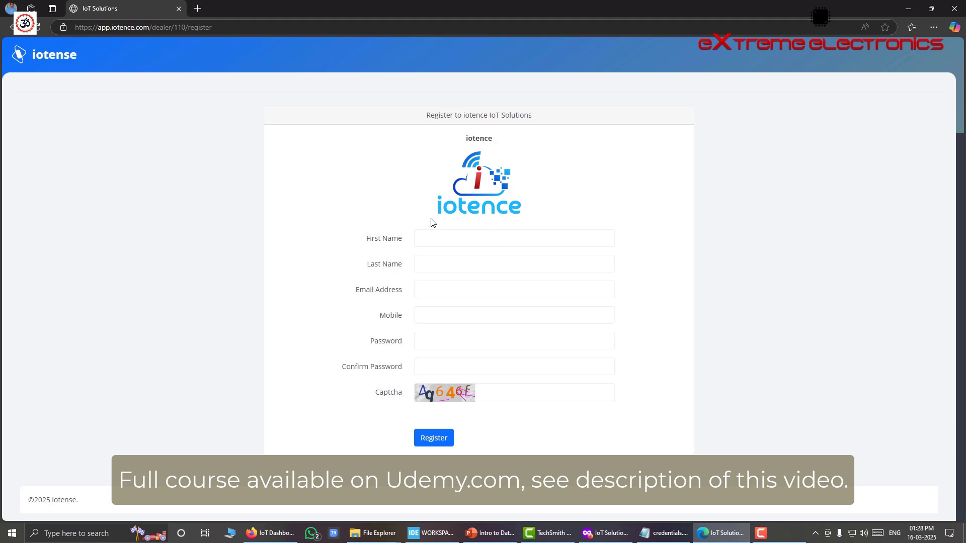
pyautogui.click(440, 237)
pyautogui.click(417, 261)
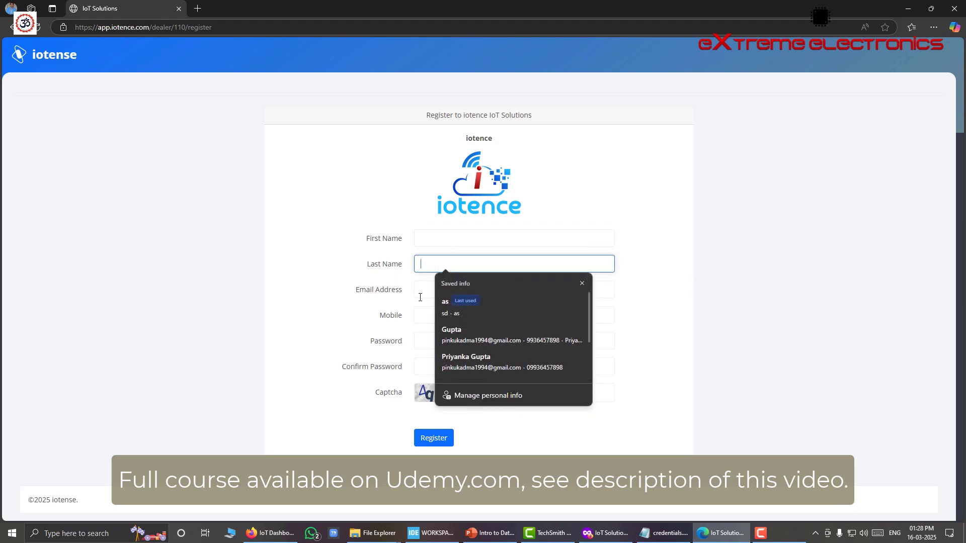
pyautogui.click(417, 287)
pyautogui.click(417, 314)
pyautogui.click(417, 340)
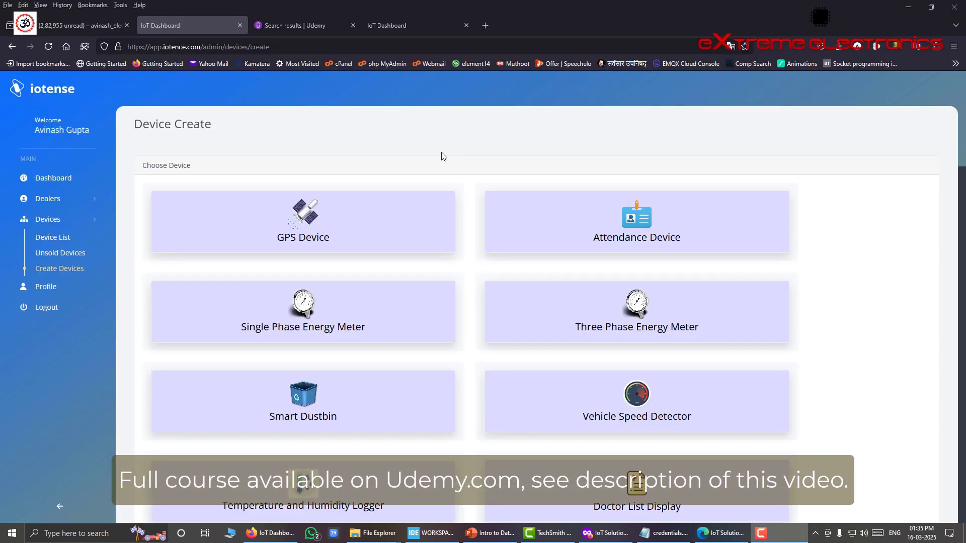
# Step: Scroll down the Device Create page to review all available device types
pyautogui.scroll(-2, 452, 213)
pyautogui.scroll(-3, 453, 213)
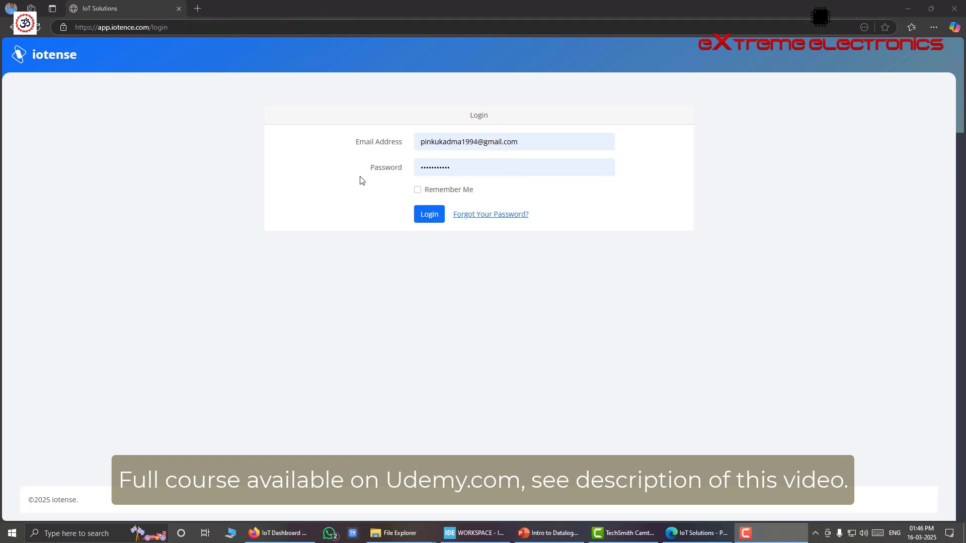
pyautogui.click(432, 214)
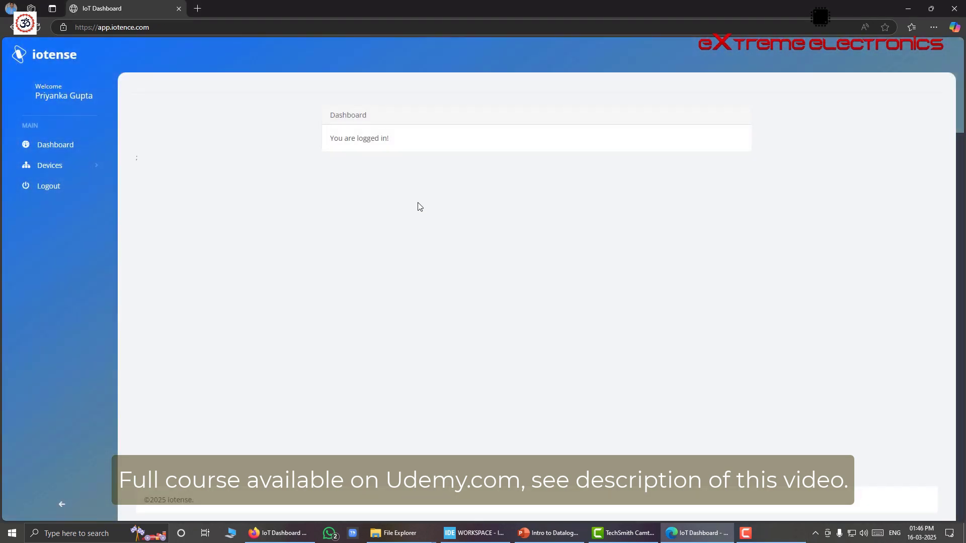
pyautogui.click(59, 172)
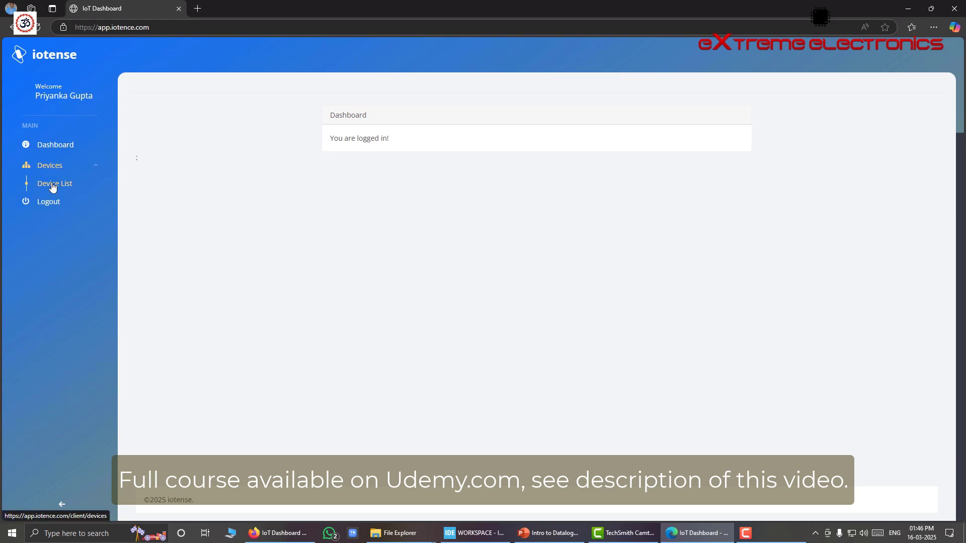
pyautogui.click(53, 184)
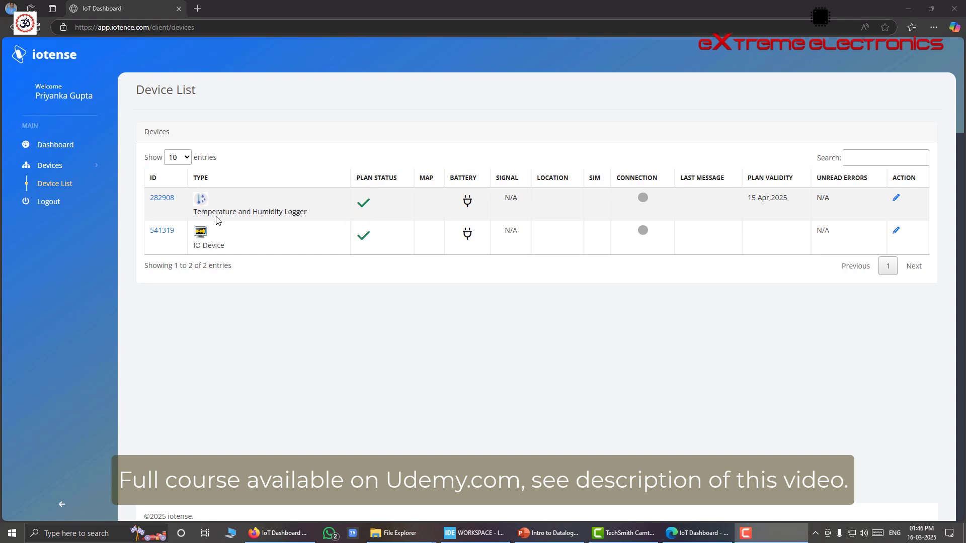
pyautogui.moveTo(193, 212); pyautogui.dragTo(308, 216)
pyautogui.moveTo(137, 90); pyautogui.dragTo(206, 95)
pyautogui.click(214, 98)
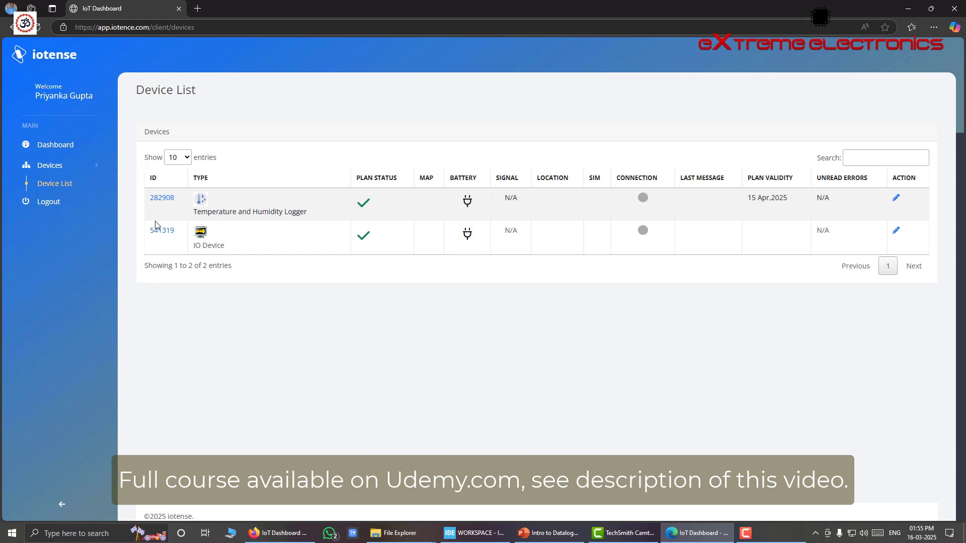
pyautogui.moveTo(466, 201)
pyautogui.moveTo(360, 208)
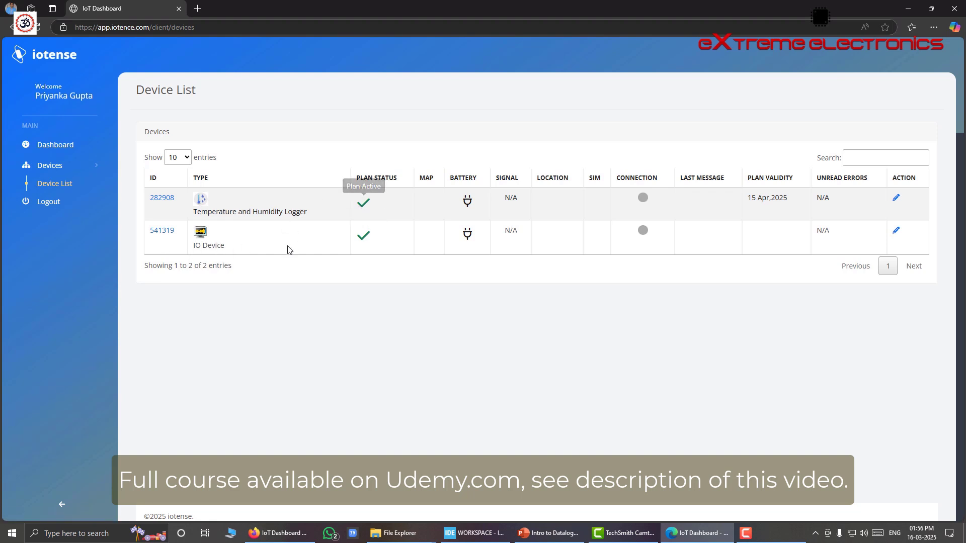
pyautogui.moveTo(360, 239)
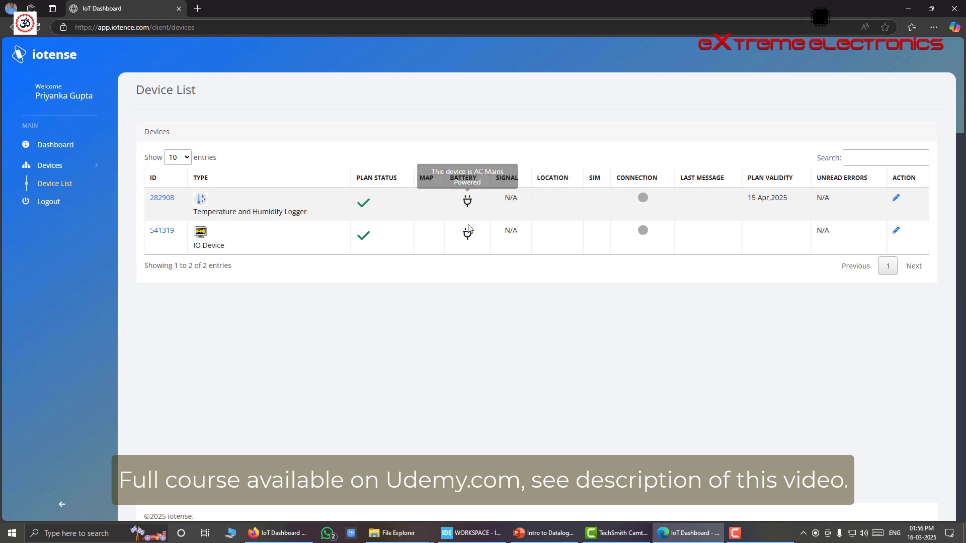
pyautogui.moveTo(468, 236)
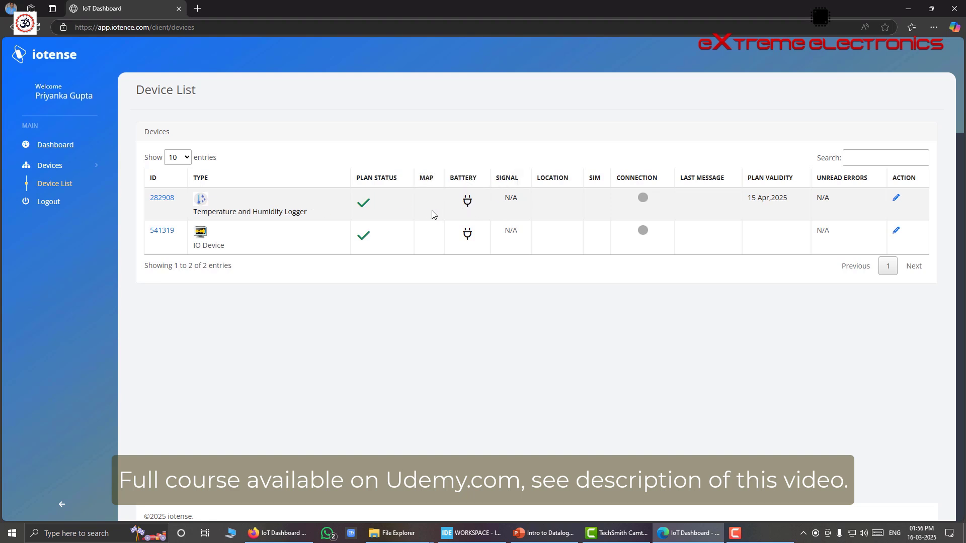
pyautogui.moveTo(506, 195)
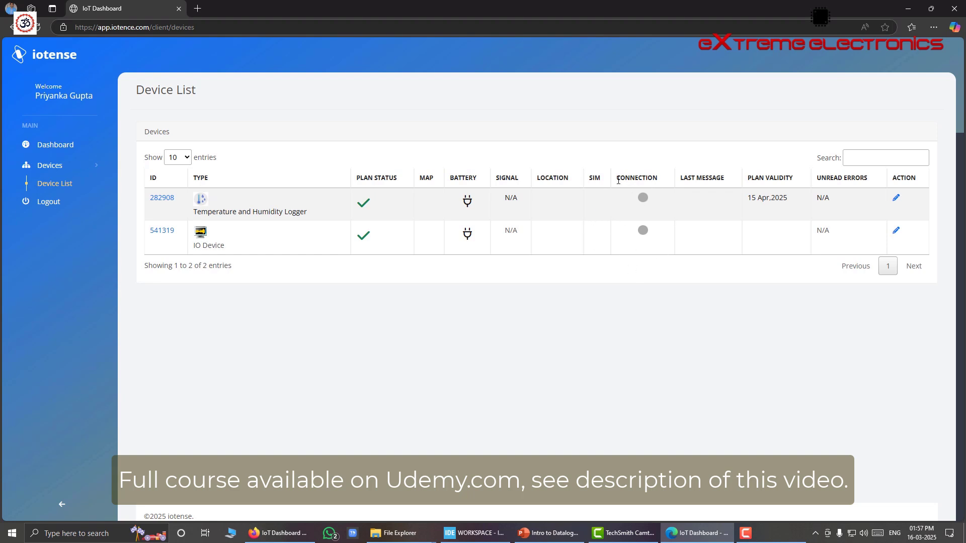
pyautogui.moveTo(618, 180); pyautogui.dragTo(657, 182)
pyautogui.click(404, 310)
pyautogui.moveTo(643, 197)
pyautogui.press('F10')
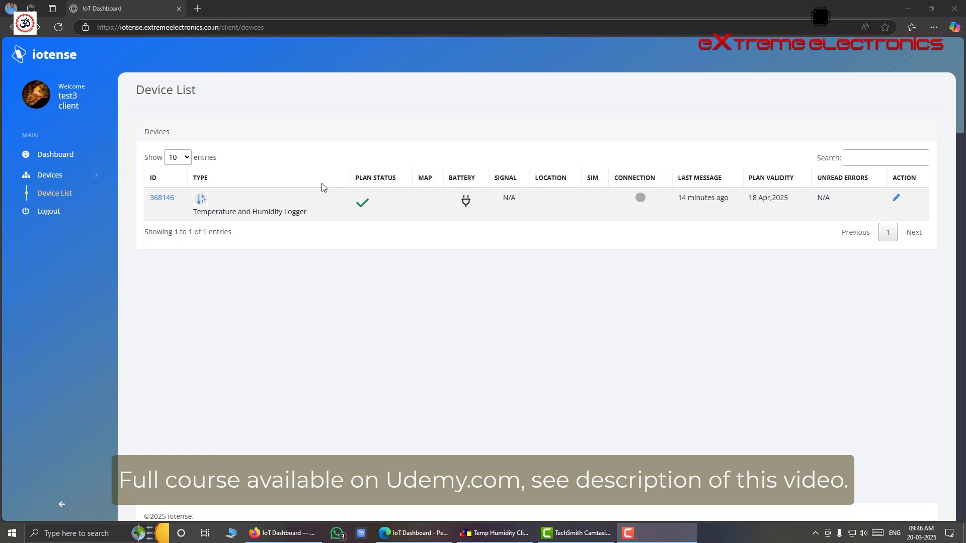
# Step: Bring the Temp Humidity Client window up beside the iotence Device List
pyautogui.click(495, 532)
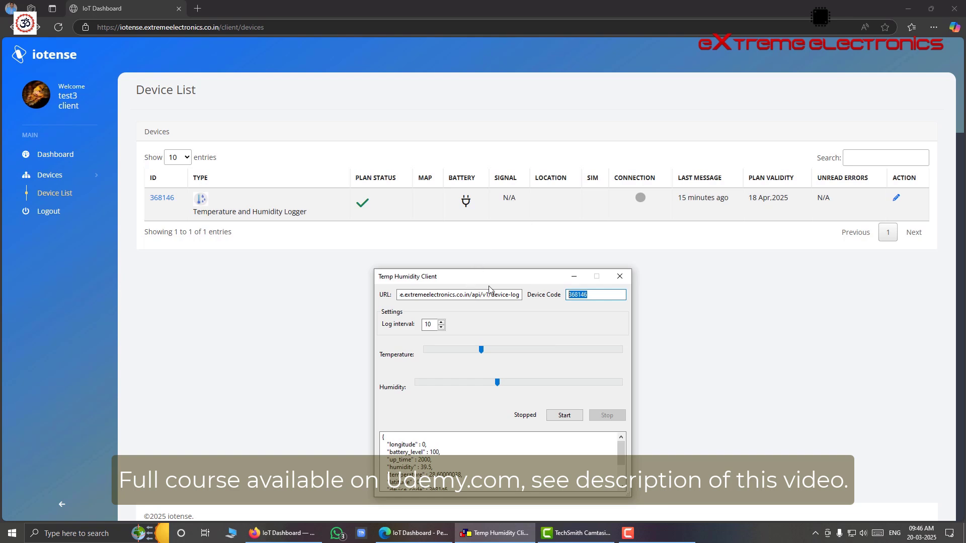
# Step: Highlight the simulator's server URL, then highlight device ID 368146 in the Device List
pyautogui.moveTo(415, 295); pyautogui.dragTo(527, 295)
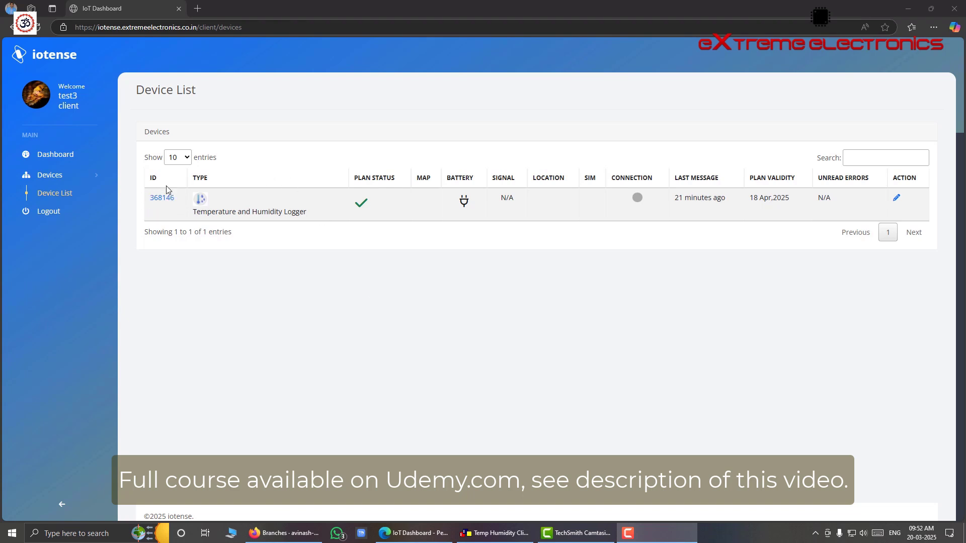
pyautogui.moveTo(177, 205); pyautogui.dragTo(159, 199)
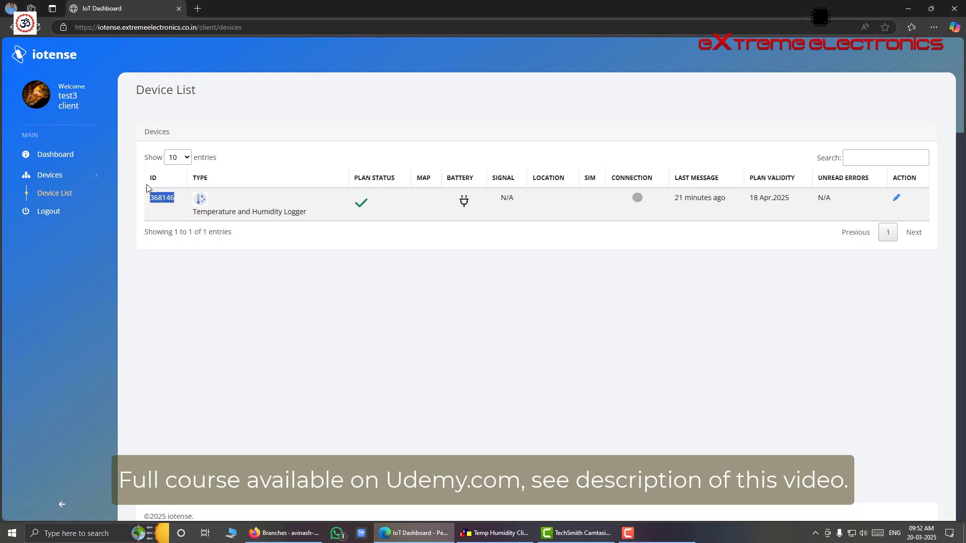
# Step: Confirm device code 368146 in the simulator and lower the temperature and humidity sliders
pyautogui.click(184, 207)
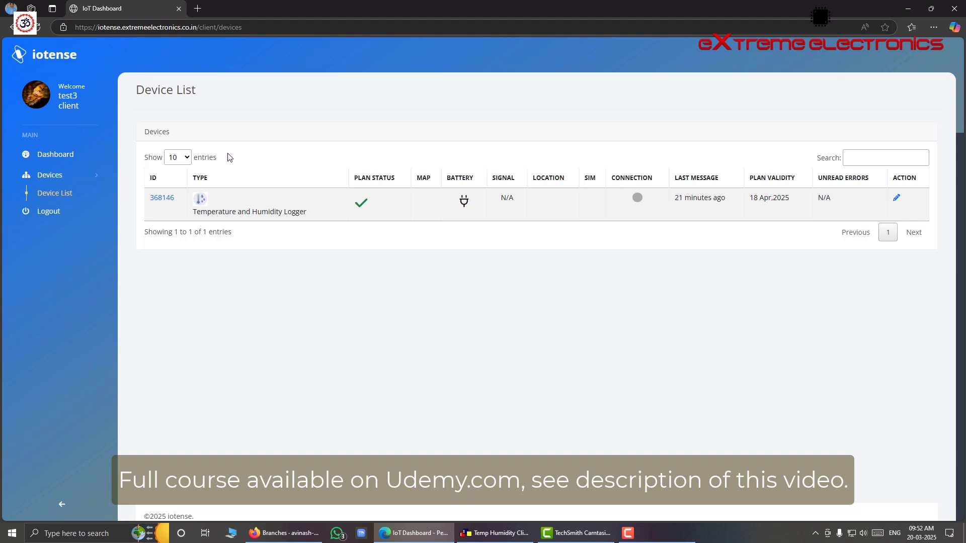
pyautogui.click(495, 533)
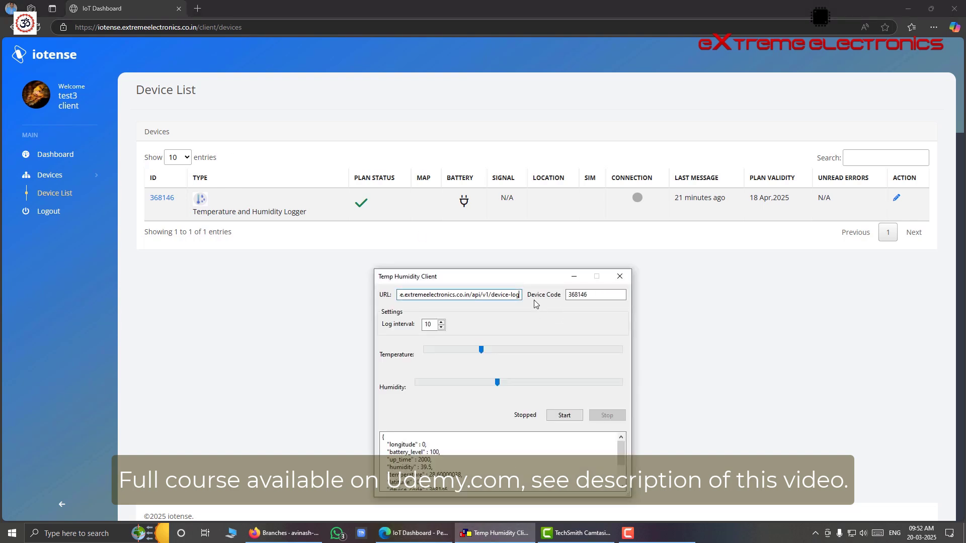
pyautogui.click(590, 294)
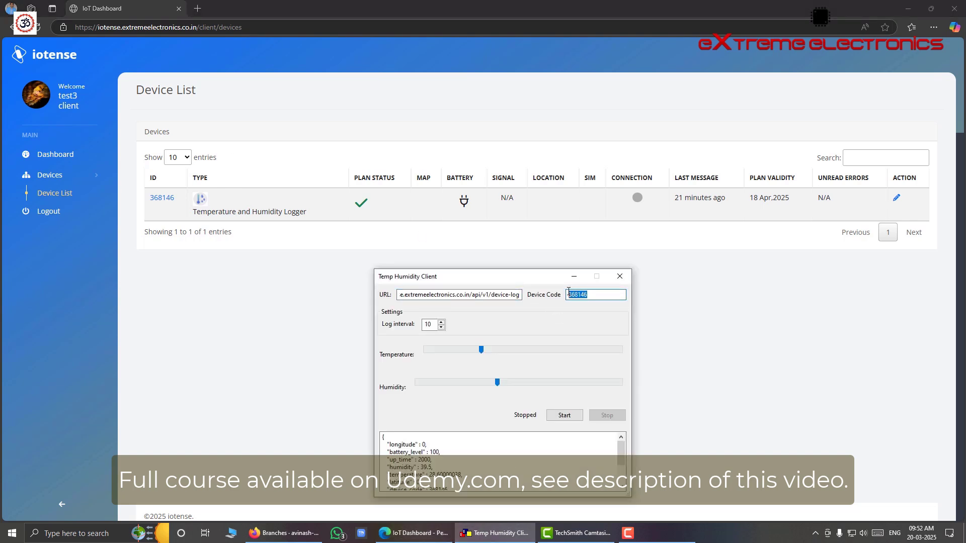
pyautogui.press('End')
pyautogui.moveTo(481, 350); pyautogui.dragTo(461, 352)
pyautogui.moveTo(497, 385)
pyautogui.mouseDown()
pyautogui.moveTo(458, 385)
pyautogui.moveTo(509, 385)
pyautogui.moveTo(485, 385)
pyautogui.mouseUp()
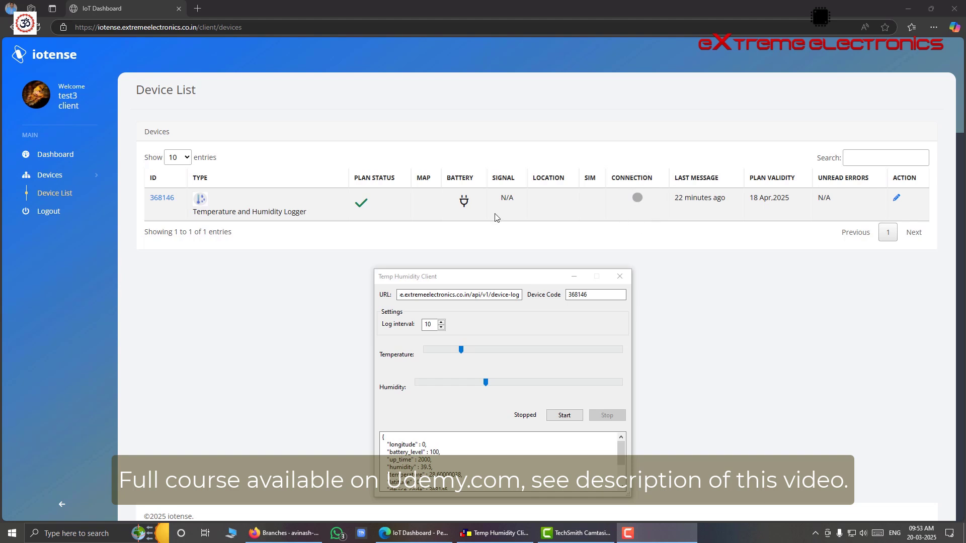
# Step: Start the simulator and verify device 368146 shows a green connection with last message 2 seconds ago
pyautogui.click(564, 415)
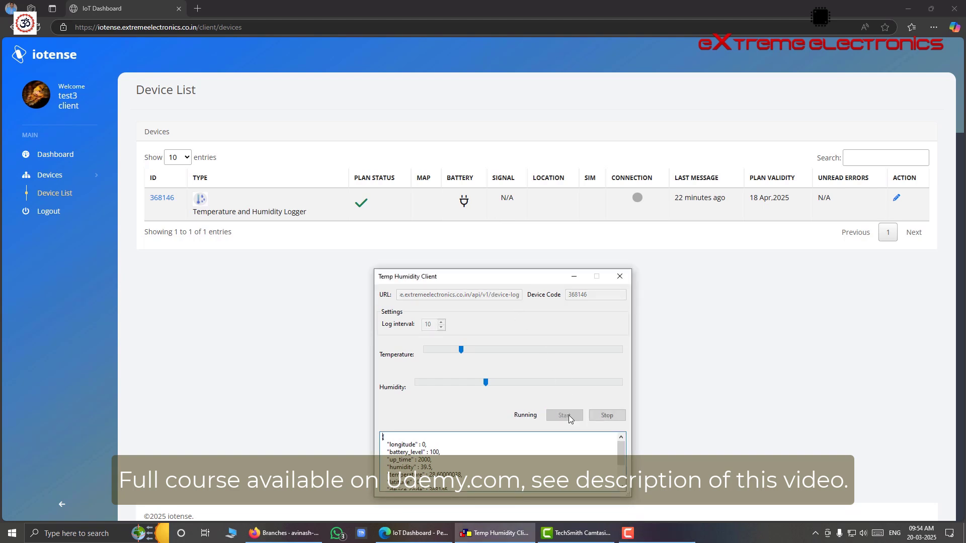
pyautogui.click(511, 246)
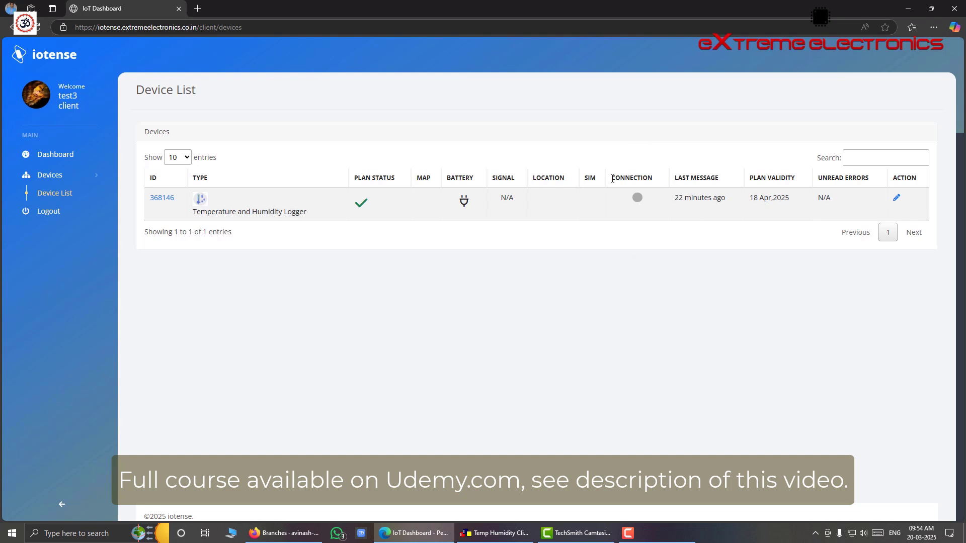
pyautogui.click(495, 532)
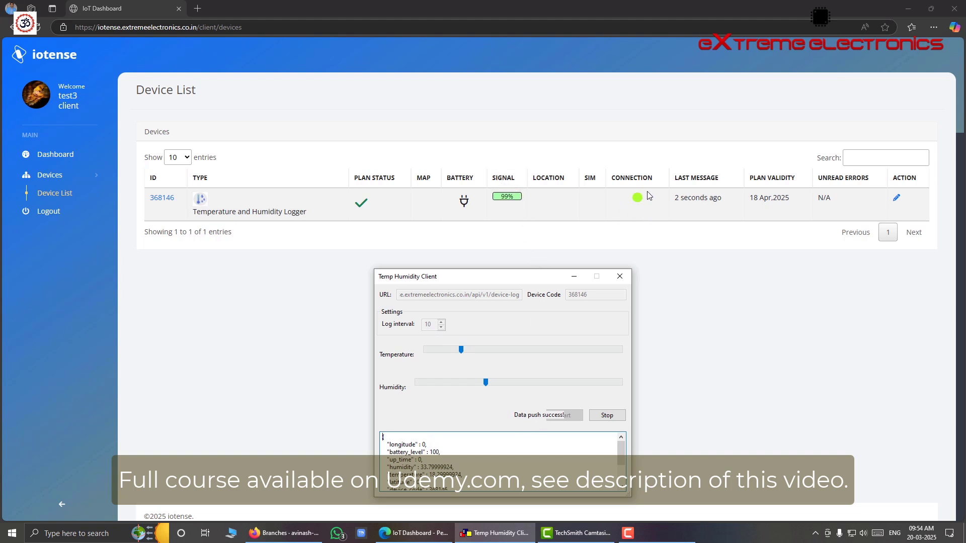
pyautogui.moveTo(483, 219)
pyautogui.click(226, 327)
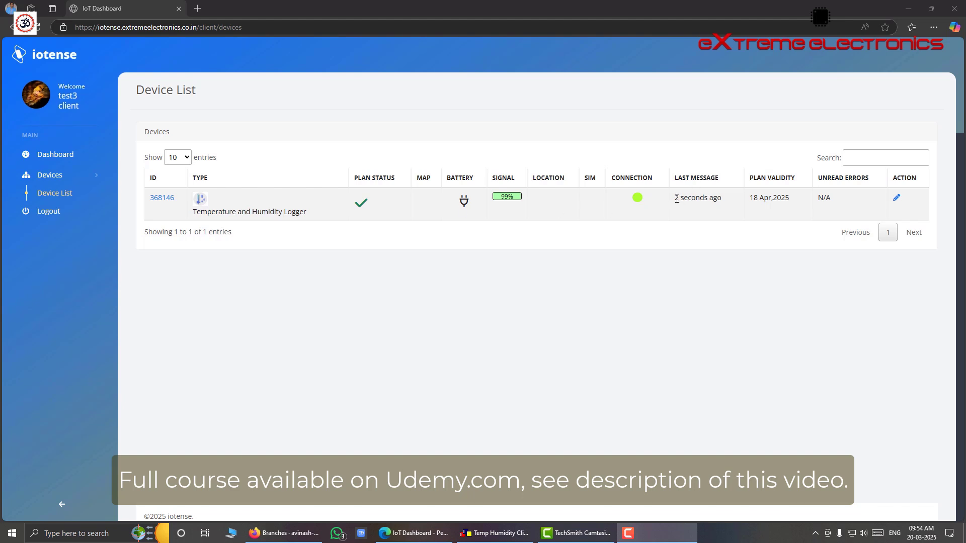
pyautogui.moveTo(676, 198); pyautogui.dragTo(723, 201)
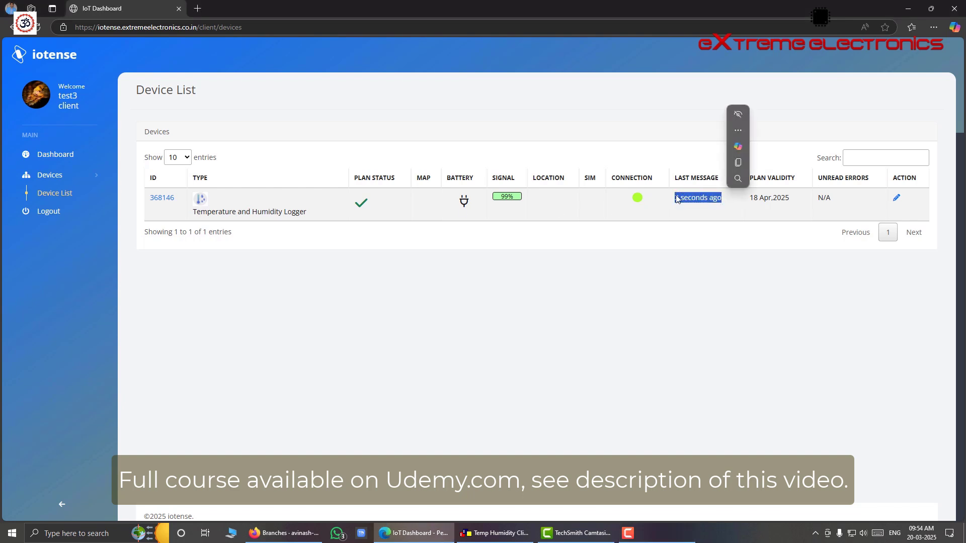
pyautogui.click(647, 200)
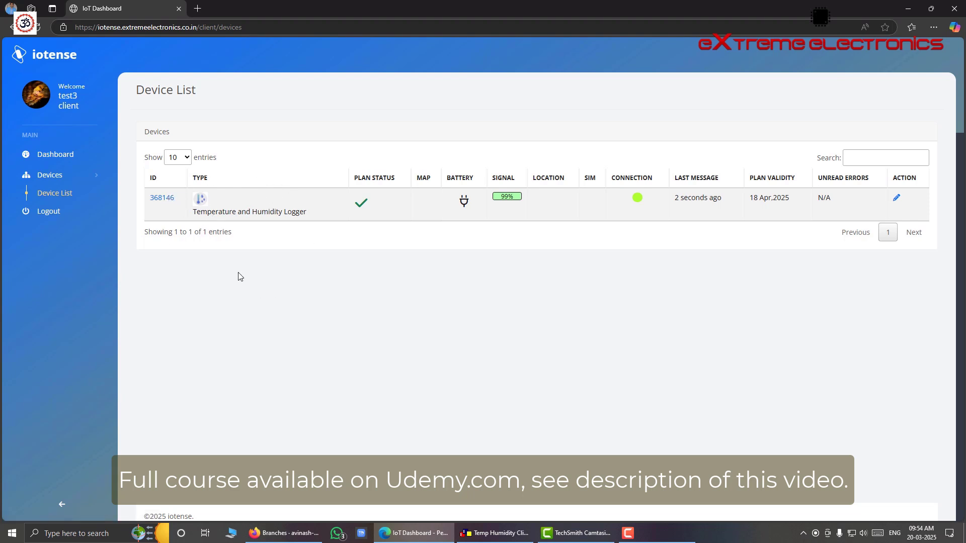
# Step: Open device 368146's Temperature and Humidity Logger page and scroll down to its charts and logs
pyautogui.click(165, 200)
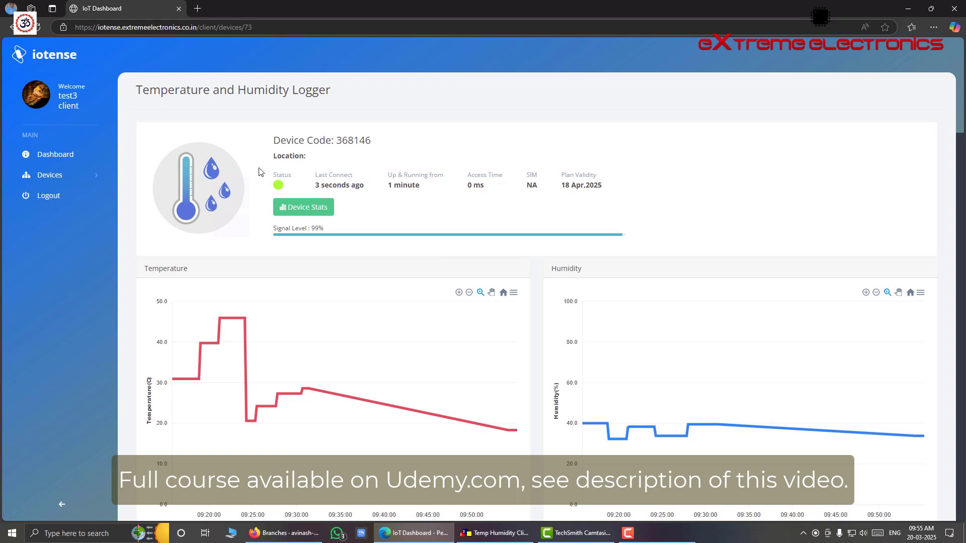
pyautogui.moveTo(138, 90); pyautogui.dragTo(332, 92)
pyautogui.click(327, 106)
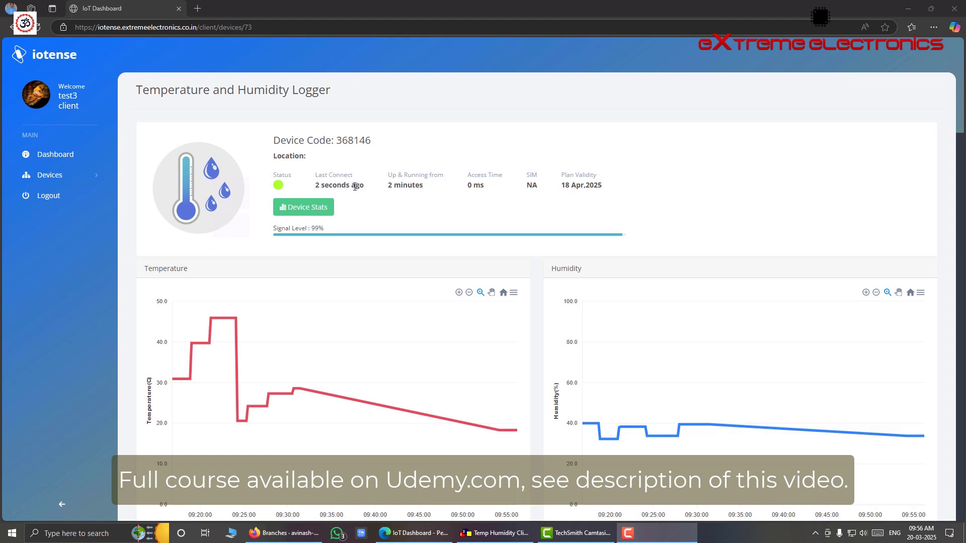
pyautogui.moveTo(278, 186)
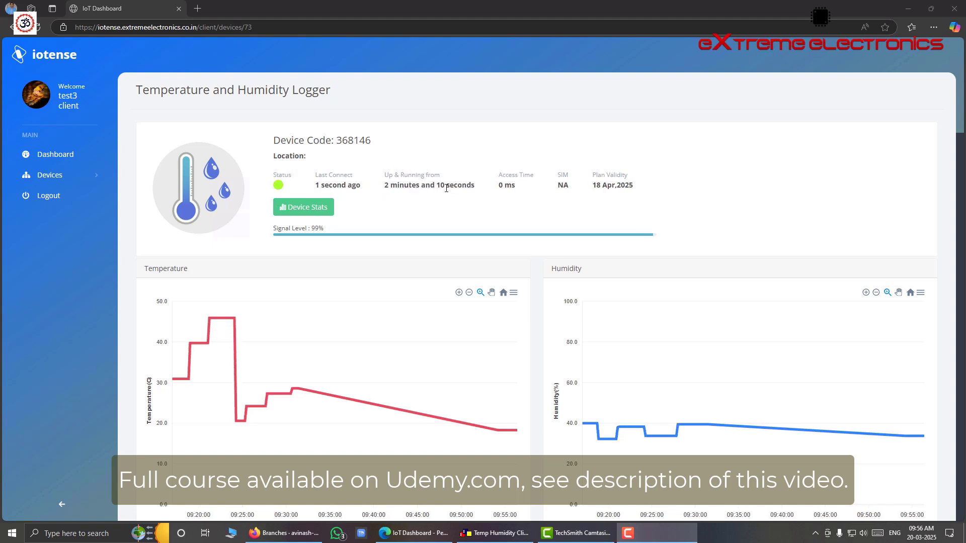
pyautogui.scroll(-3, 461, 186)
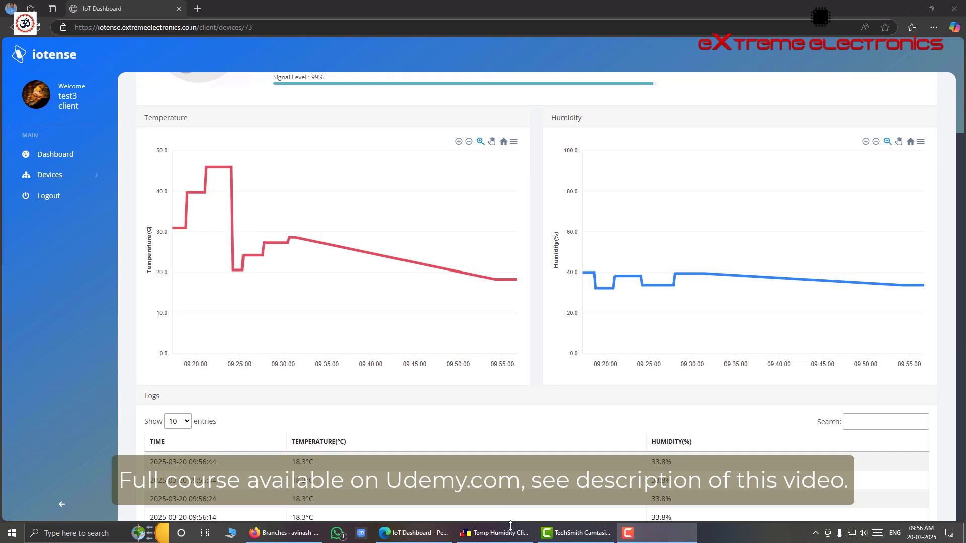
# Step: Move the simulator window aside and raise its temperature and humidity sliders
pyautogui.click(495, 532)
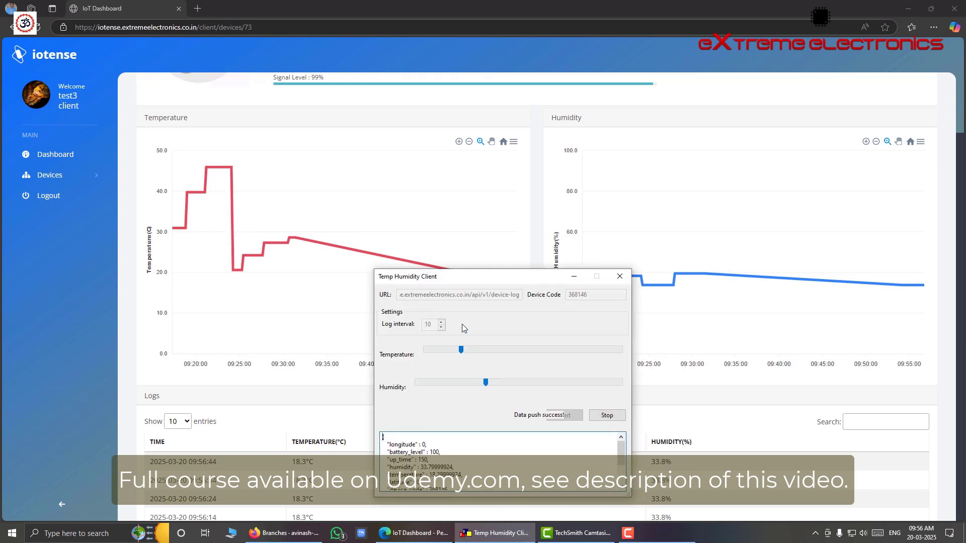
pyautogui.moveTo(491, 276); pyautogui.dragTo(567, 225)
pyautogui.moveTo(537, 301); pyautogui.dragTo(569, 298)
pyautogui.moveTo(563, 330); pyautogui.dragTo(564, 330)
pyautogui.click(540, 185)
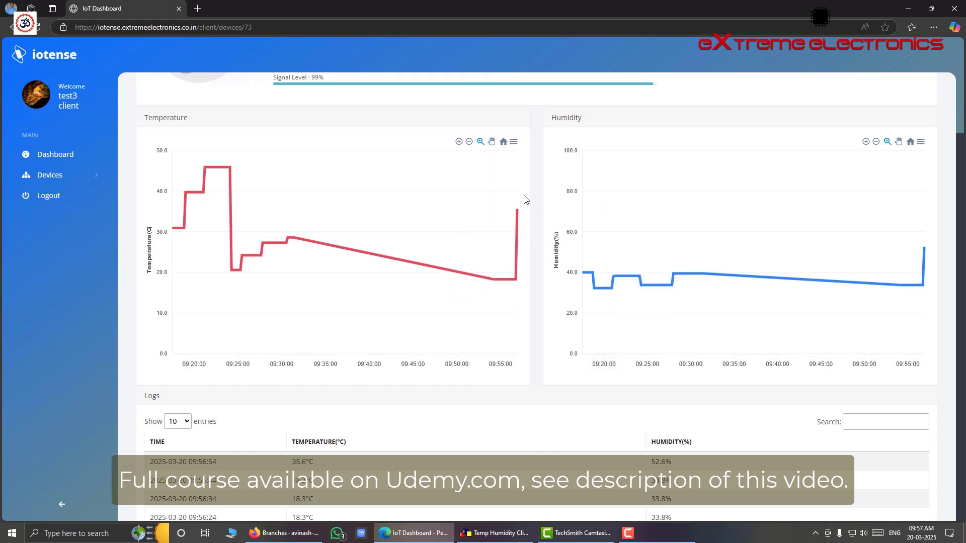
# Step: Scroll between the charts and Logs table to confirm readings of 35.6°C and 52.6% humidity
pyautogui.scroll(2, 558, 227)
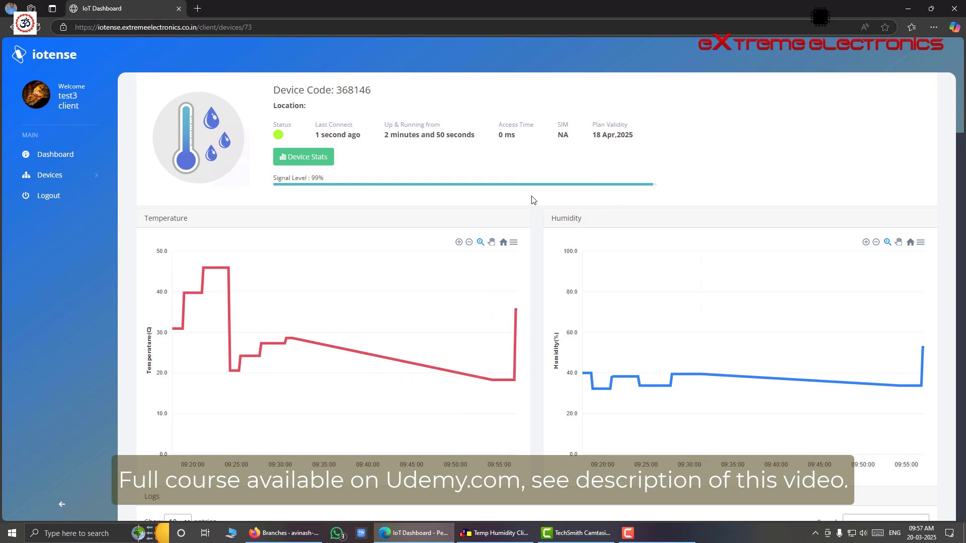
pyautogui.scroll(-4, 531, 240)
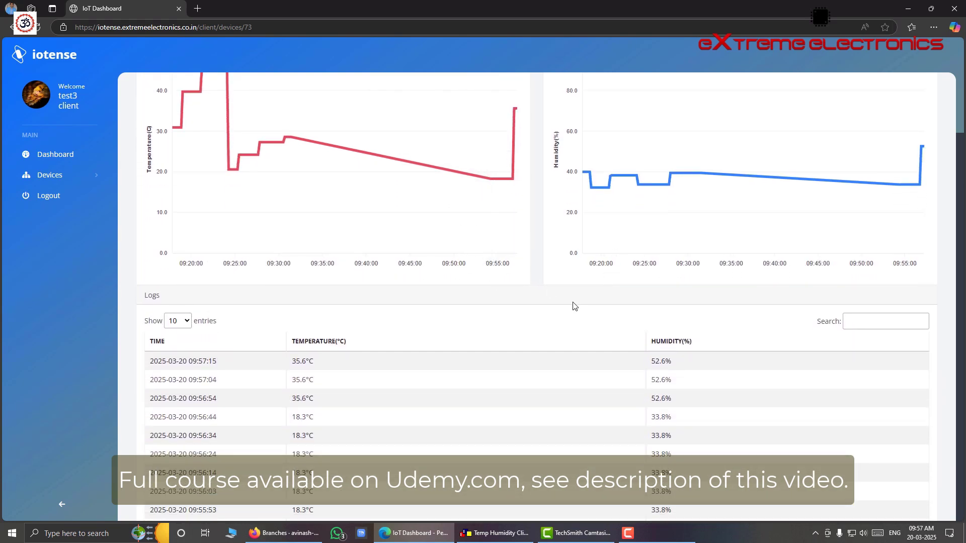
pyautogui.scroll(-2, 559, 297)
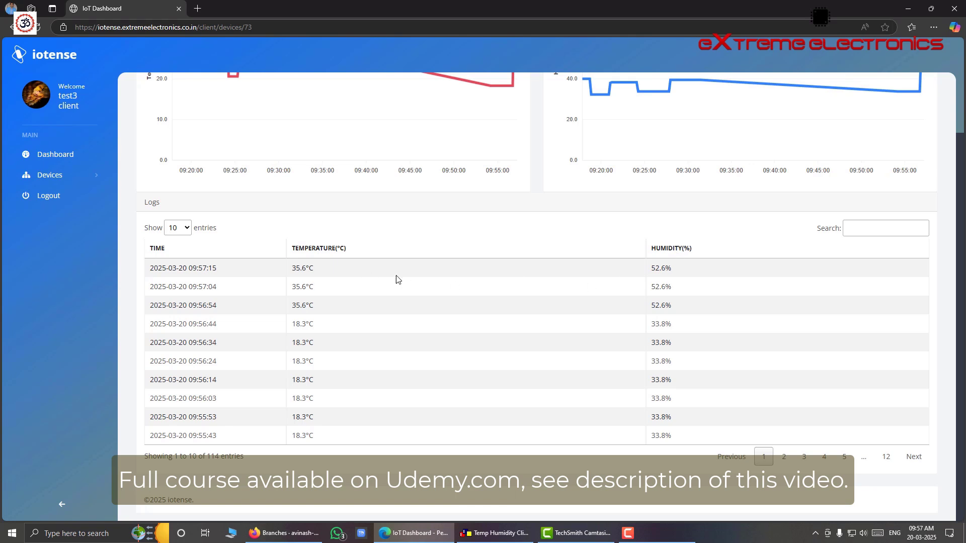
pyautogui.moveTo(149, 274); pyautogui.dragTo(217, 270)
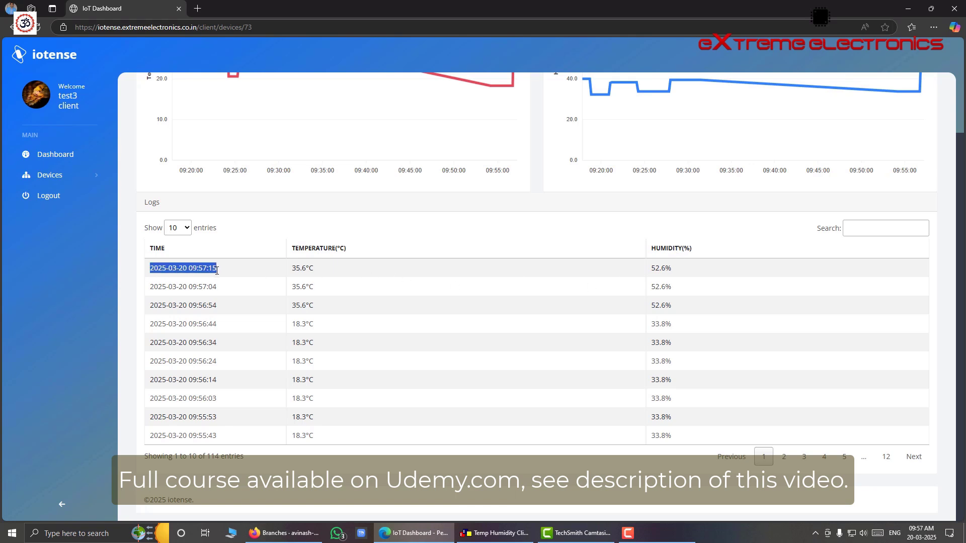
pyautogui.click(355, 277)
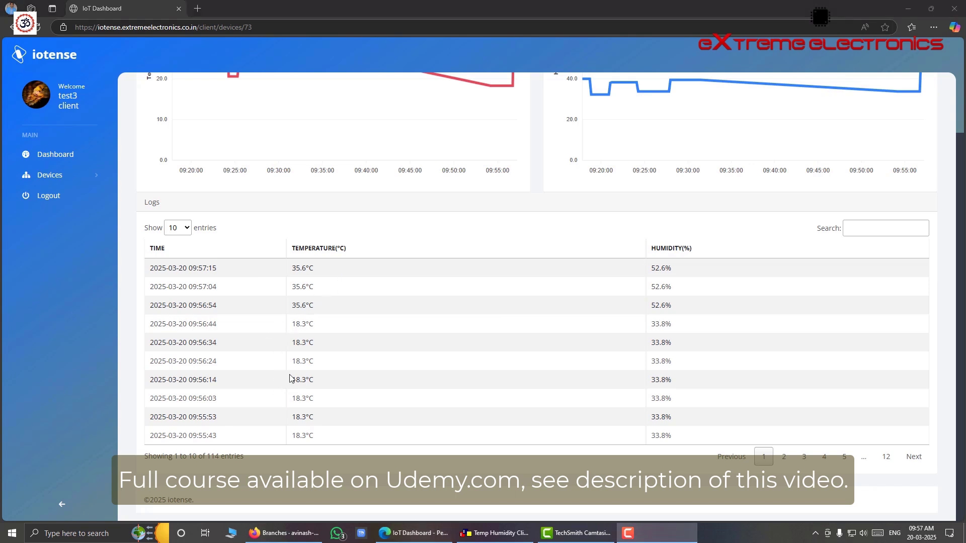
pyautogui.scroll(3, 324, 326)
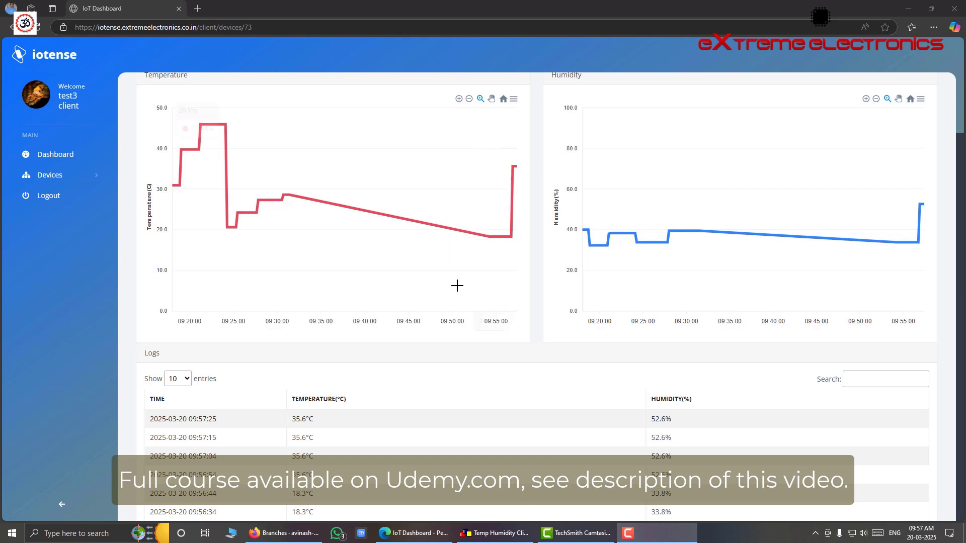
pyautogui.scroll(-3, 416, 357)
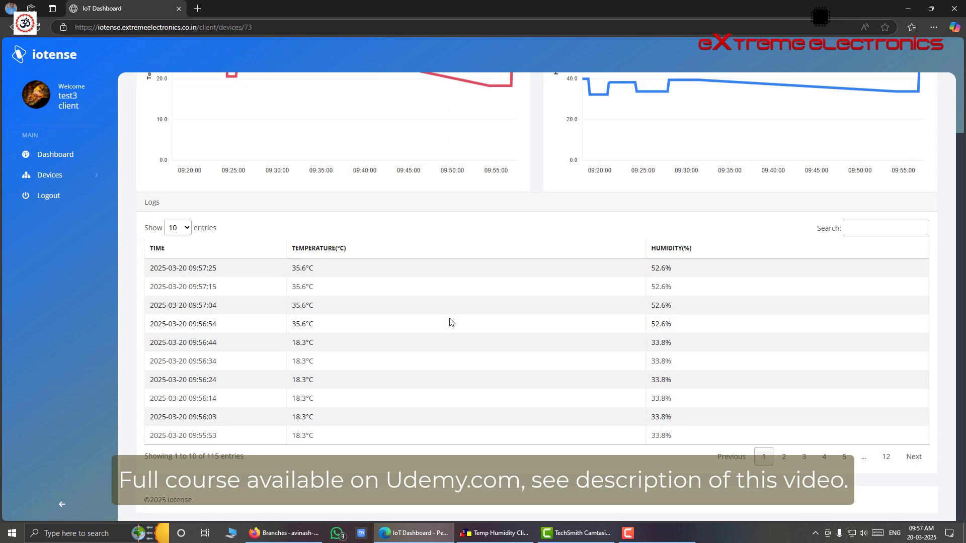
# Step: Check the simulator, then scroll the dashboard to see 211 log entries steady at 35.6°C and 52.6%
pyautogui.click(495, 533)
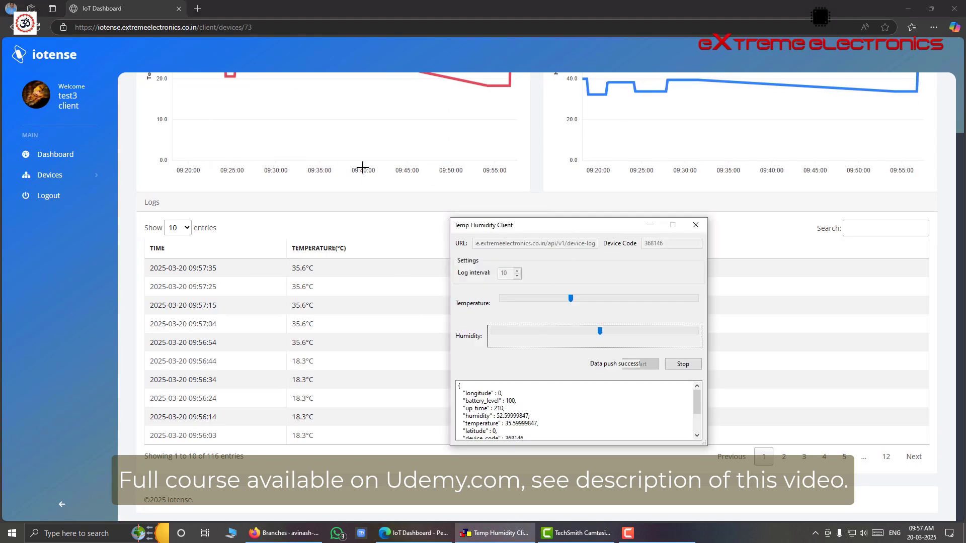
pyautogui.click(369, 204)
pyautogui.scroll(4, 370, 205)
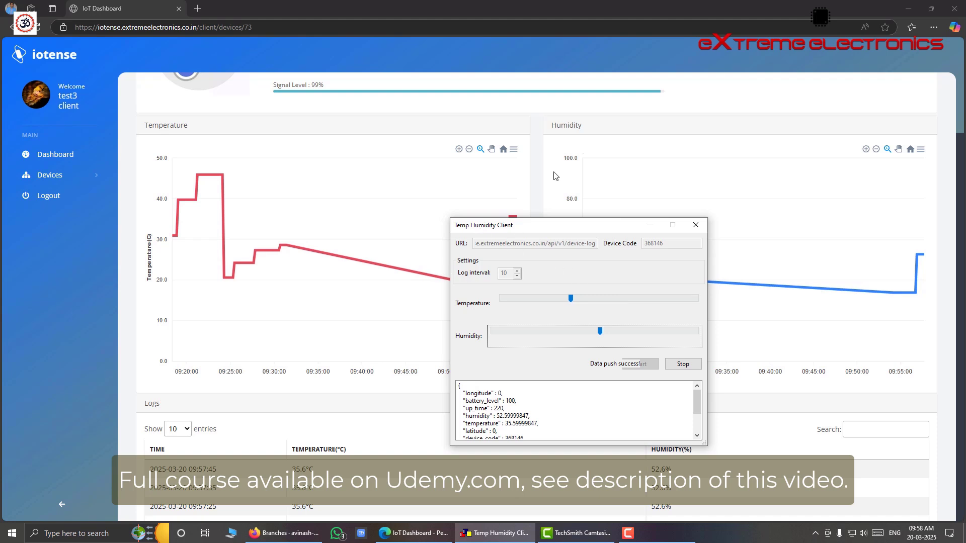
pyautogui.click(515, 151)
pyautogui.scroll(3, 516, 161)
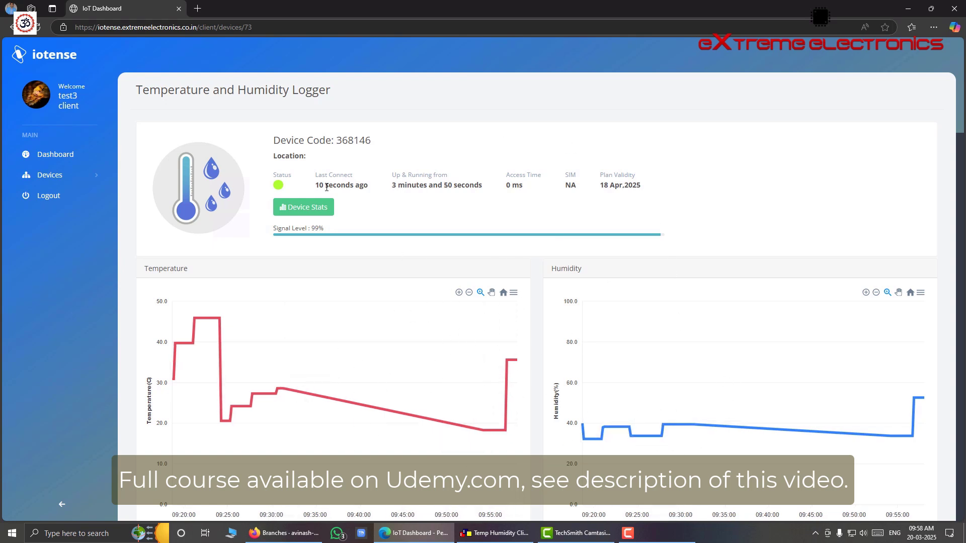
pyautogui.scroll(-1, 613, 274)
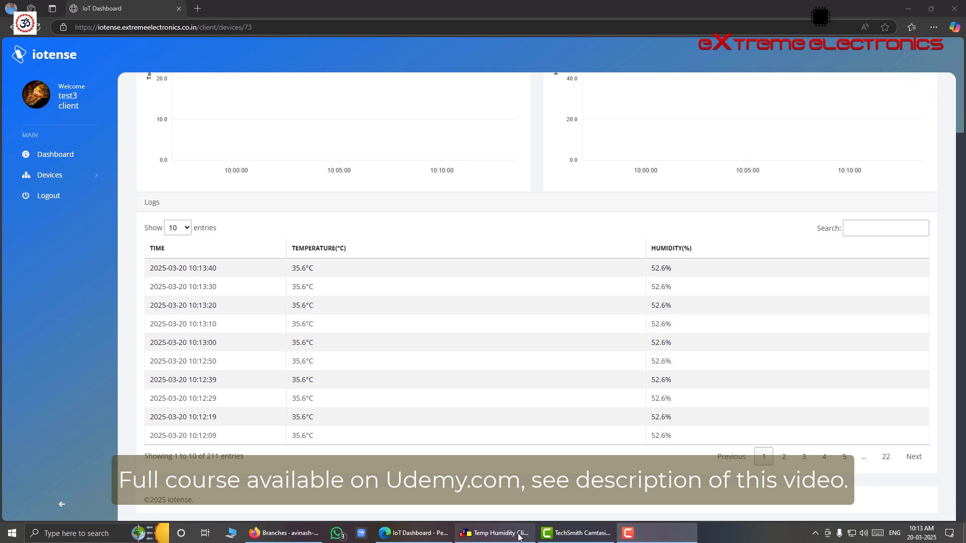
# Step: Raise the simulator temperature and lower its humidity so the dashboard logs 39.4°C and 25.7%
pyautogui.click(495, 533)
pyautogui.click(570, 300)
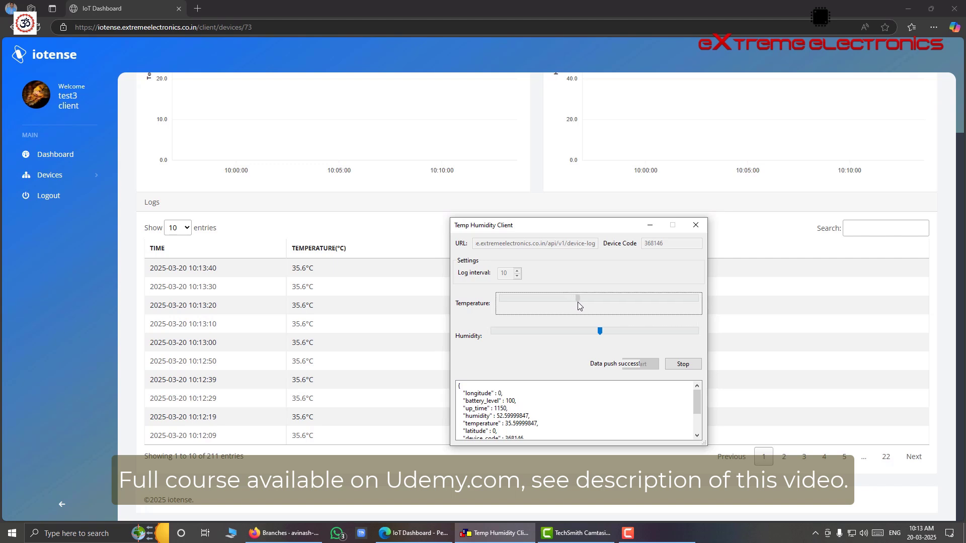
pyautogui.moveTo(600, 330); pyautogui.dragTo(545, 331)
pyautogui.click(403, 210)
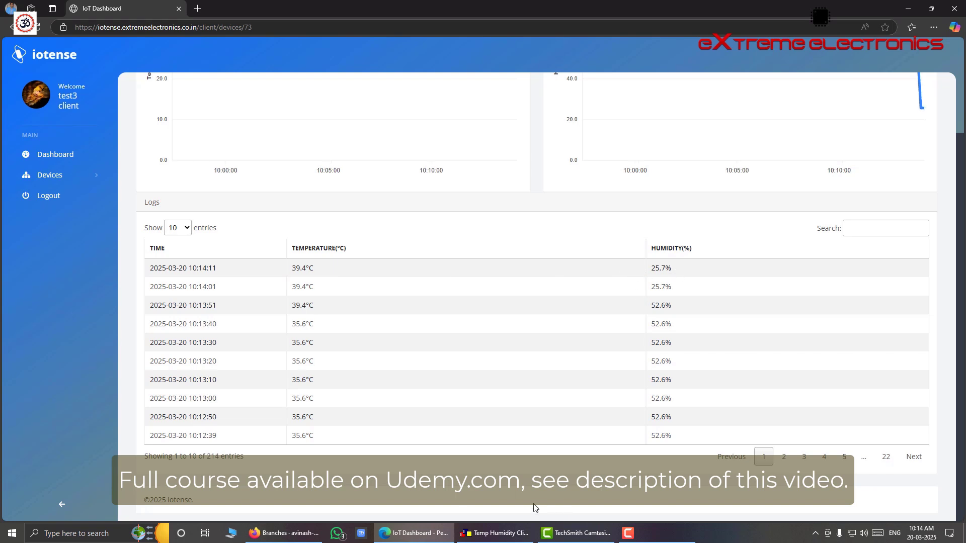
pyautogui.click(503, 533)
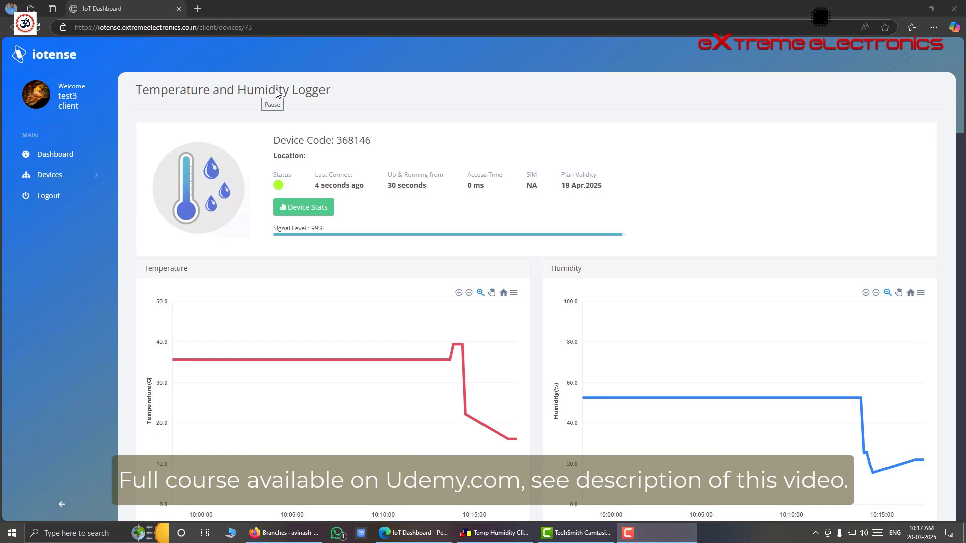
# Step: Stop and close the Temp Humidity Client so device 368146 shows DEVICE OFFLINE
pyautogui.click(495, 532)
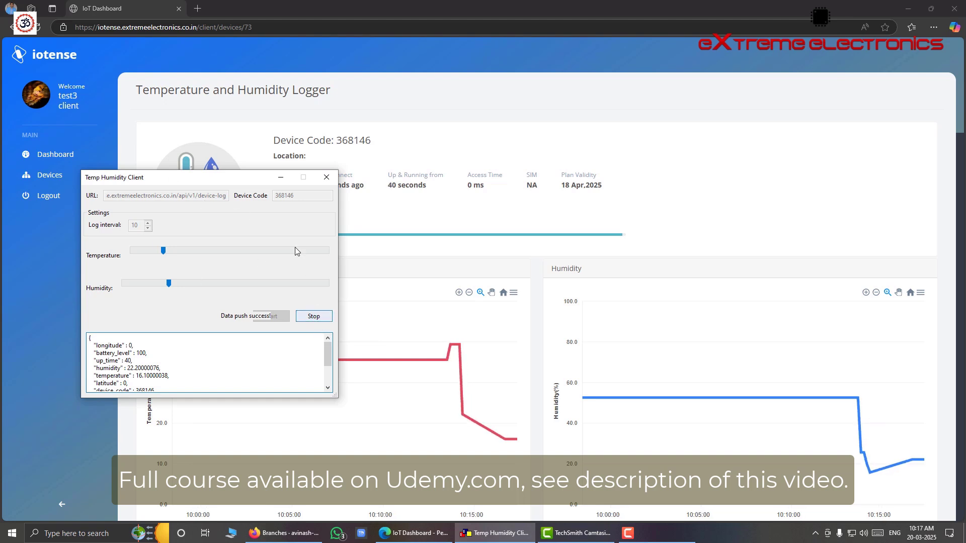
pyautogui.click(314, 316)
pyautogui.click(327, 177)
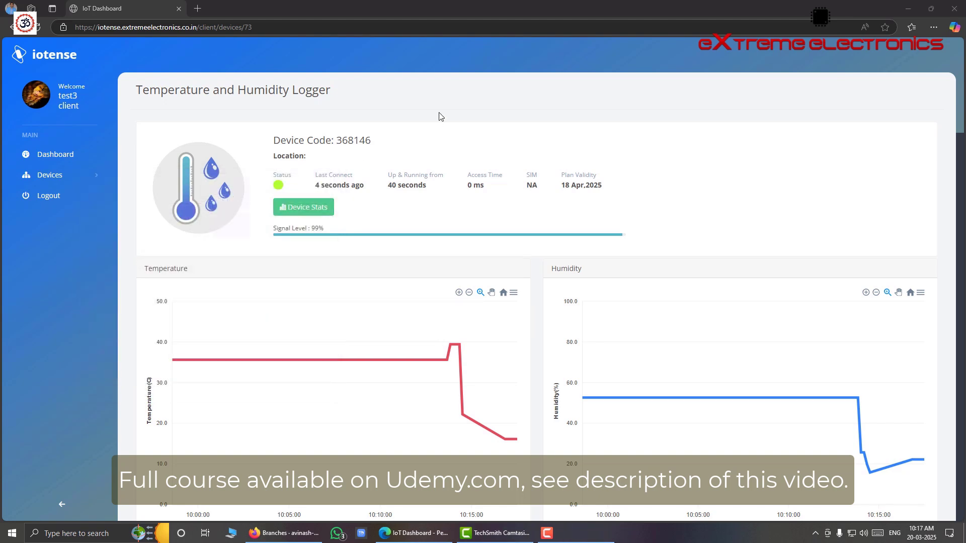
pyautogui.scroll(-2, 567, 252)
pyautogui.scroll(1, 569, 252)
pyautogui.scroll(1, 567, 251)
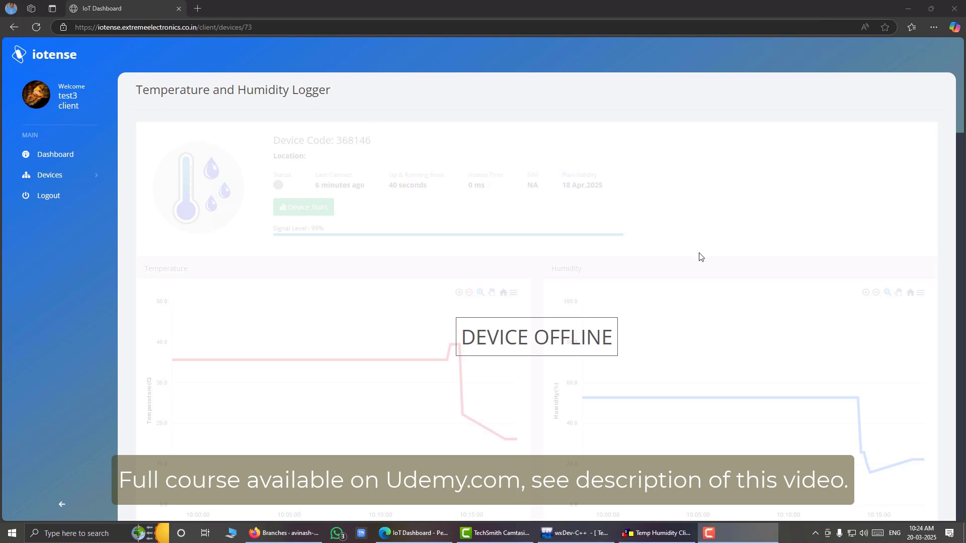
# Step: Move the Temp Humidity Client to the lower left and start it for device 368146
pyautogui.click(654, 533)
pyautogui.moveTo(446, 157); pyautogui.dragTo(235, 208)
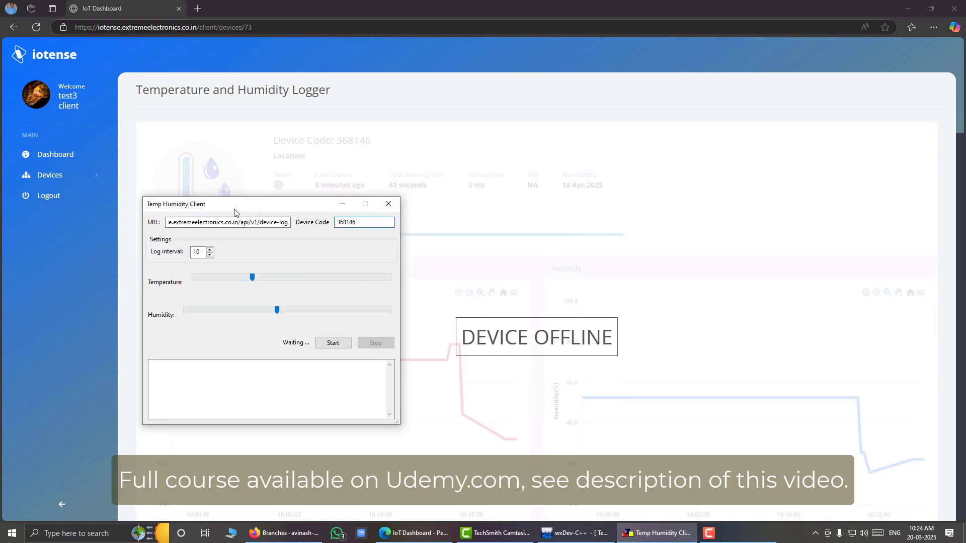
pyautogui.click(333, 346)
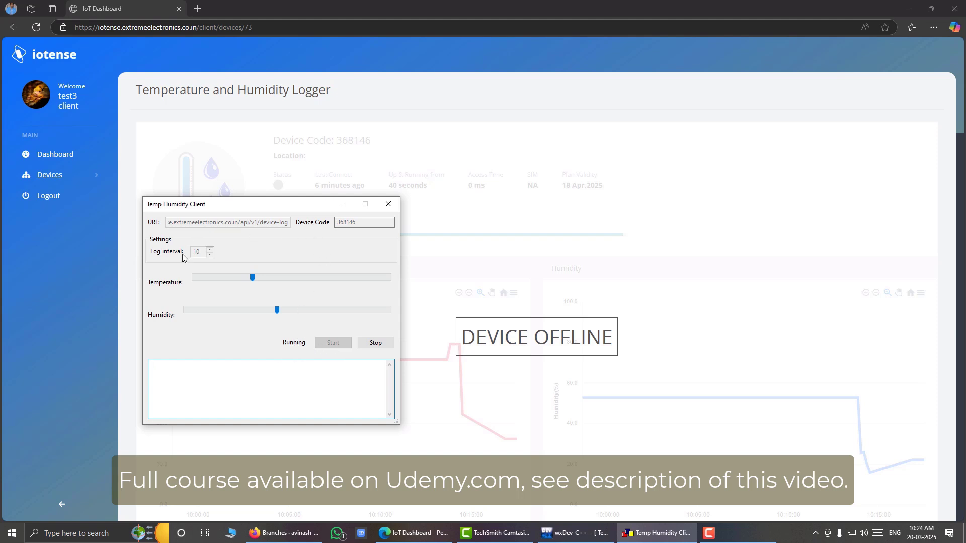
# Step: Switch back to the IoT Dashboard logger page to watch device 368146 reconnect
pyautogui.click(639, 131)
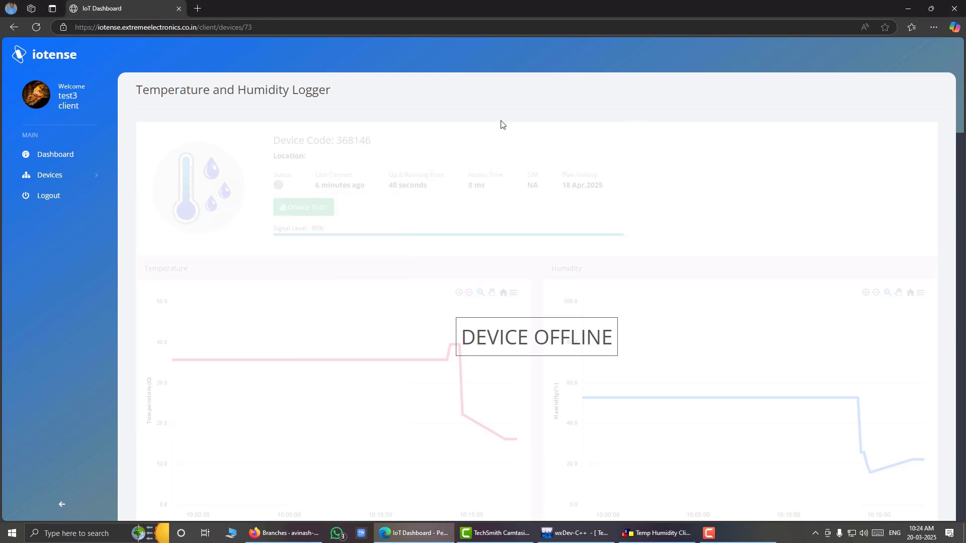